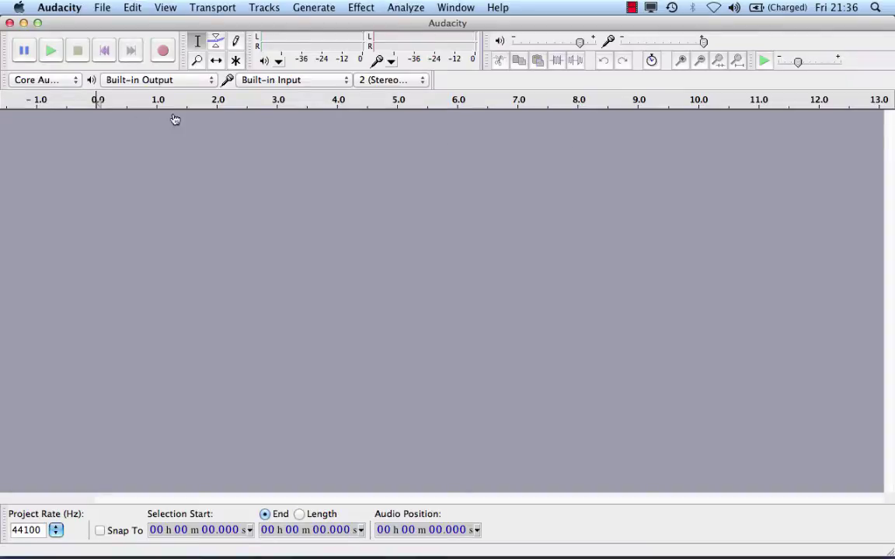
Start a new empty project and keep Built-in Input as the recording device.
{"action": "left_click", "coordinate": [102, 8]}
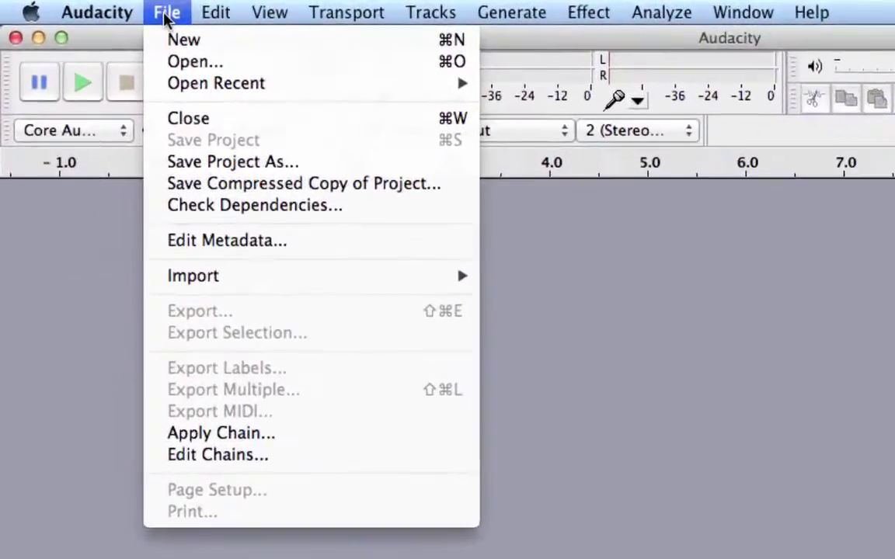
{"action": "left_click", "coordinate": [168, 40]}
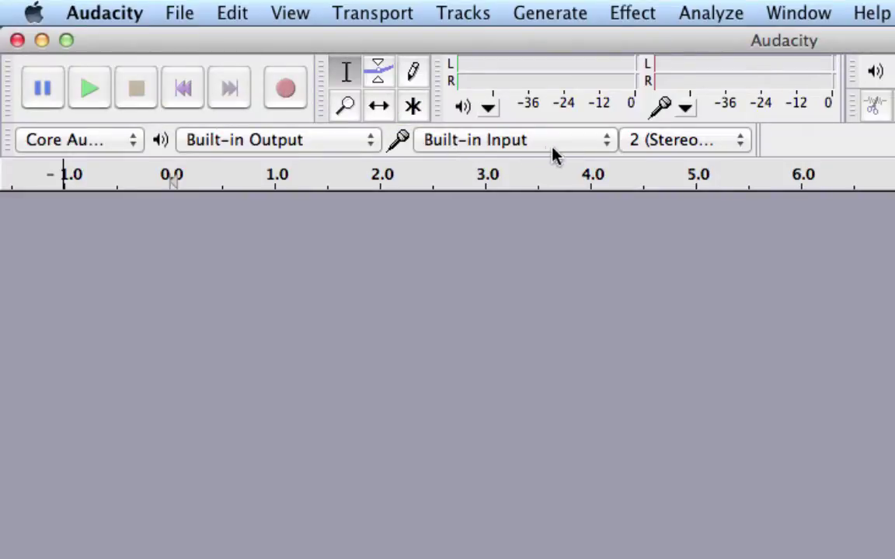
{"action": "left_click", "coordinate": [475, 142]}
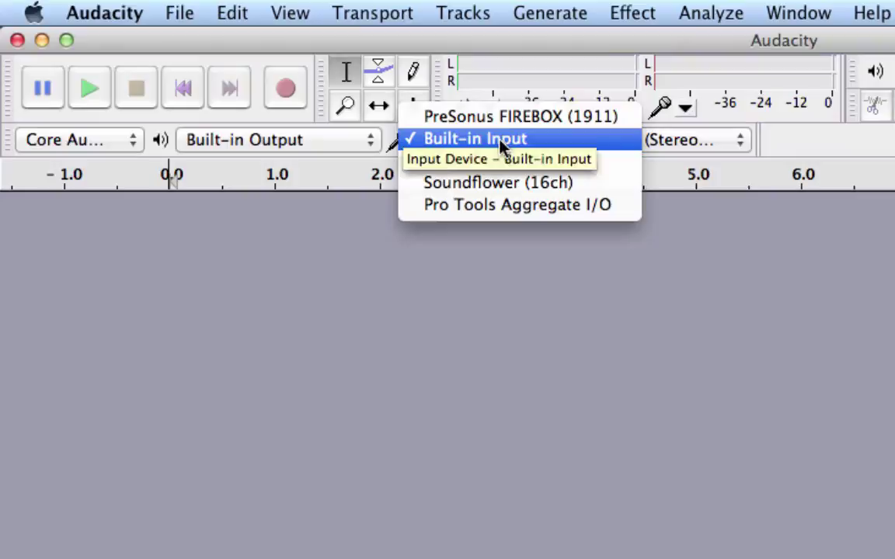
{"action": "left_click", "coordinate": [501, 143]}
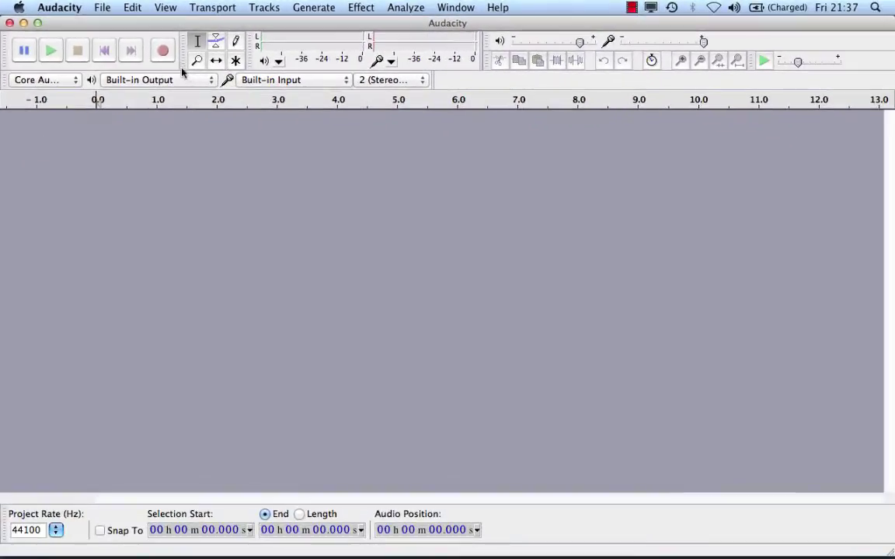
Record a roughly 3.5-second spoken voice clip into a new stereo track, then stop.
{"action": "left_click", "coordinate": [162, 52]}
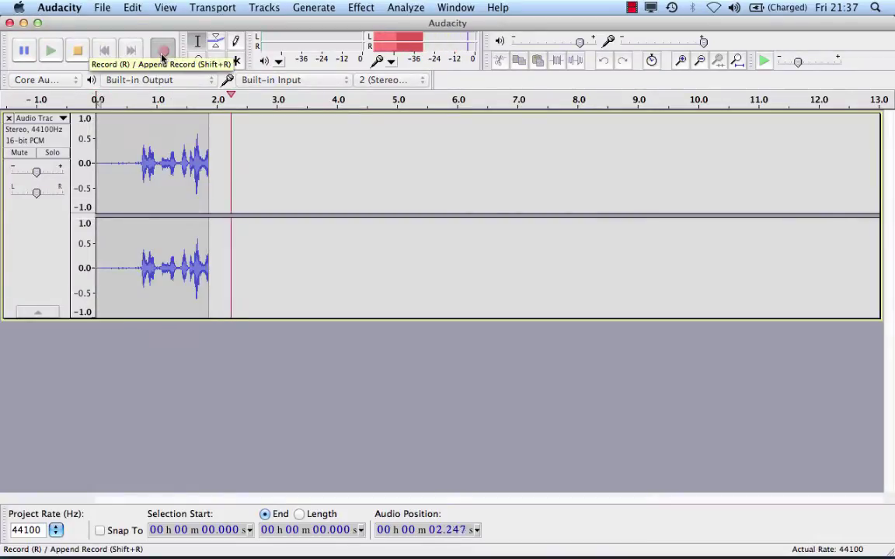
{"action": "left_click", "coordinate": [77, 51]}
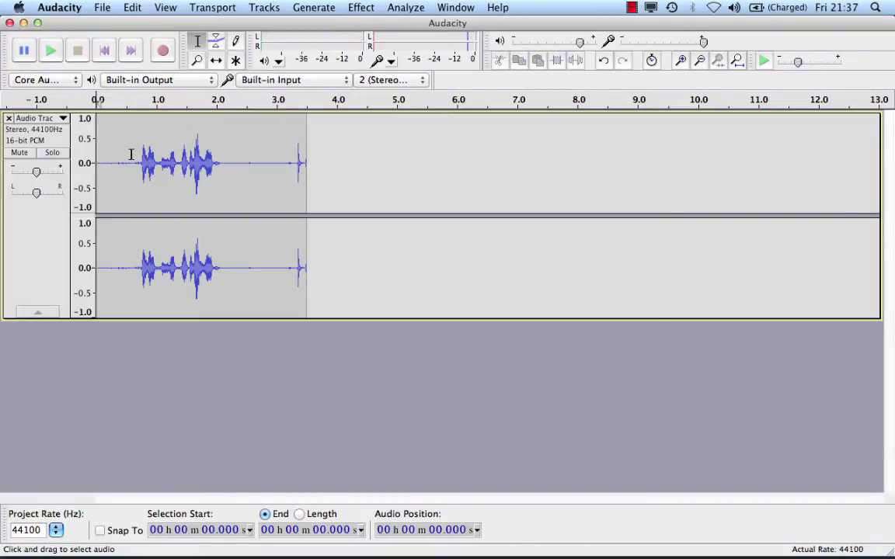
Select only the spoken words, 0.546 to 2.218 seconds, and trim away the surrounding silence.
{"action": "left_click_drag", "start_coordinate": [132, 155], "coordinate": [229, 161]}
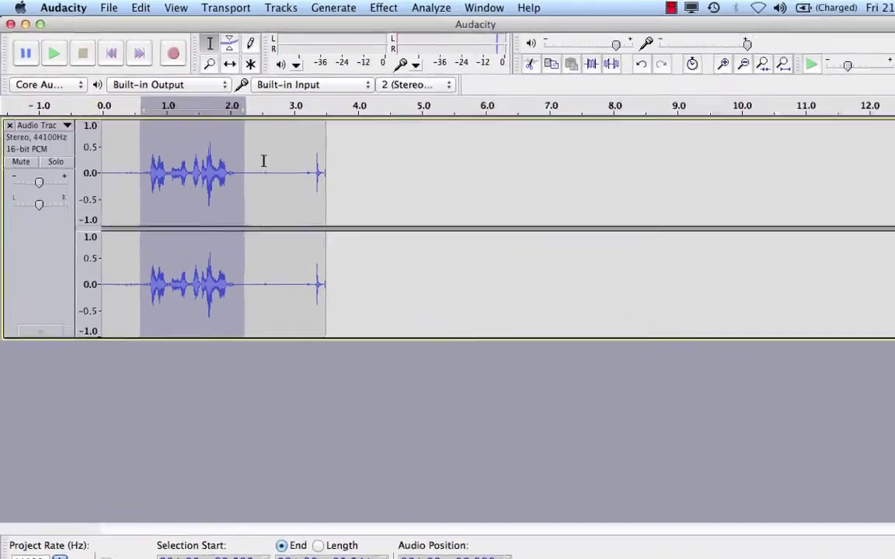
{"action": "left_click", "coordinate": [231, 151]}
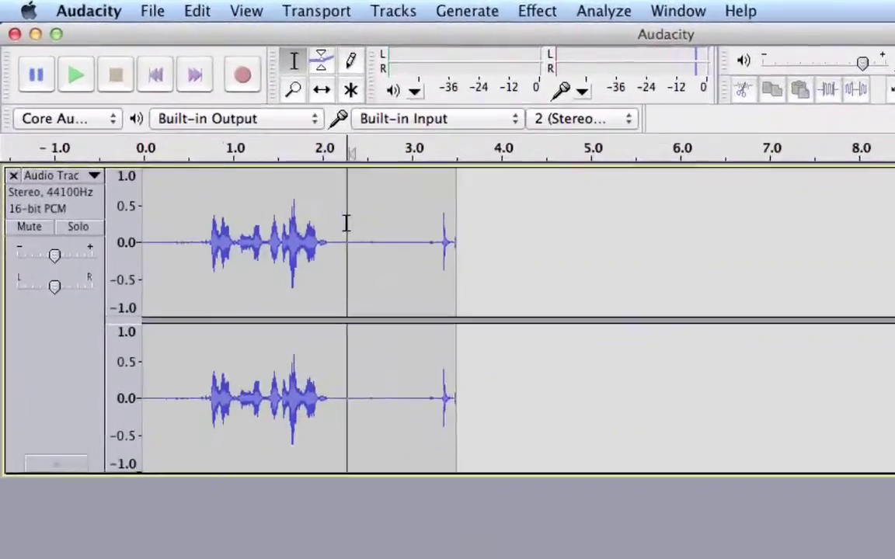
{"action": "left_click_drag", "start_coordinate": [346, 224], "coordinate": [464, 237]}
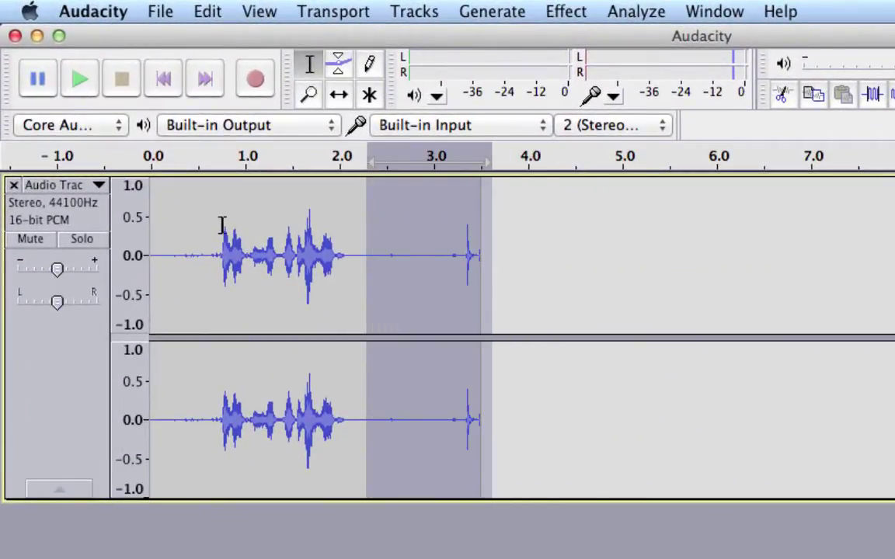
{"action": "left_click_drag", "start_coordinate": [202, 222], "coordinate": [132, 218]}
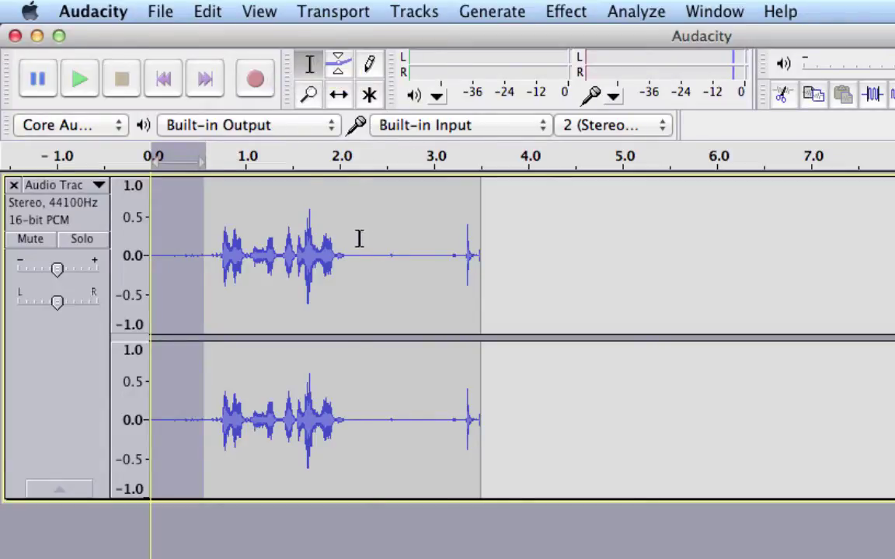
{"action": "left_click_drag", "start_coordinate": [358, 248], "coordinate": [202, 246]}
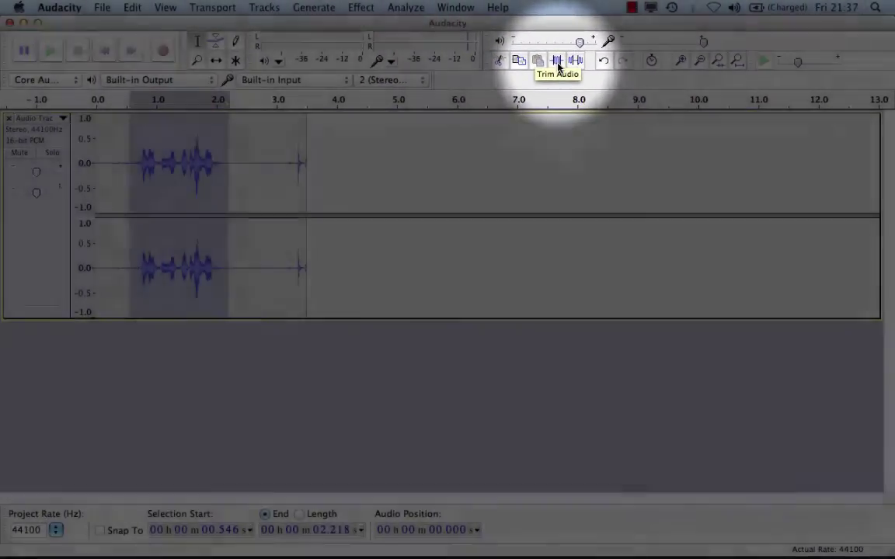
{"action": "left_click", "coordinate": [557, 62]}
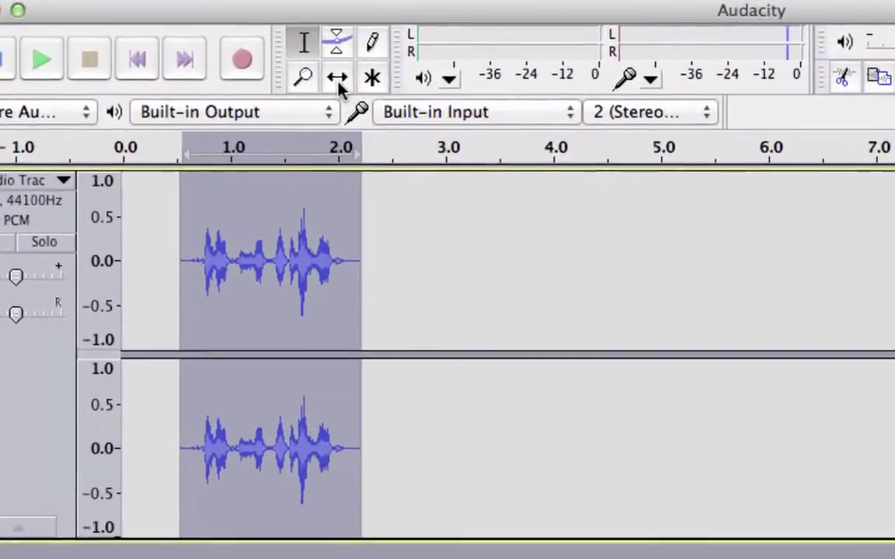
Time-shift the trimmed voice clip to start at 0 seconds and play it back from the start.
{"action": "left_click", "coordinate": [340, 85]}
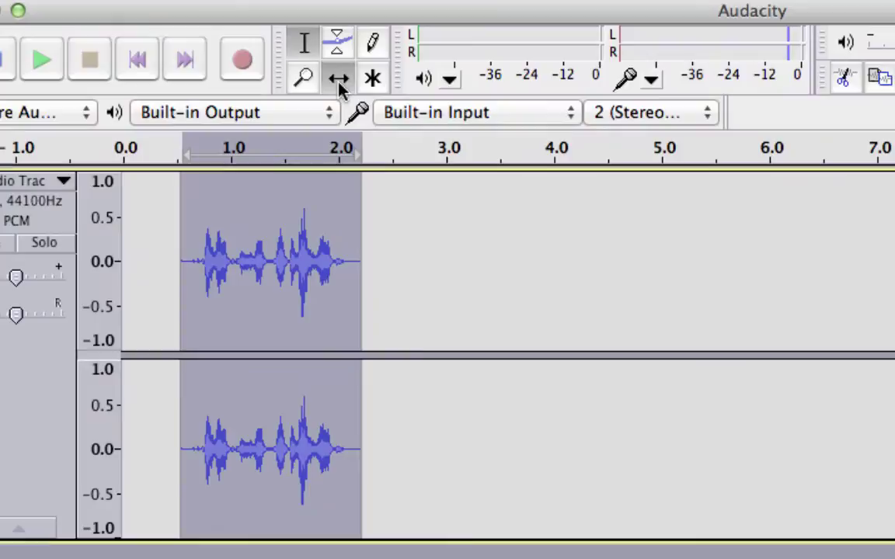
{"action": "mouse_move", "coordinate": [332, 319]}
{"action": "left_mouse_down"}
{"action": "mouse_move", "coordinate": [417, 322]}
{"action": "mouse_move", "coordinate": [329, 324]}
{"action": "mouse_move", "coordinate": [319, 310]}
{"action": "left_mouse_up"}
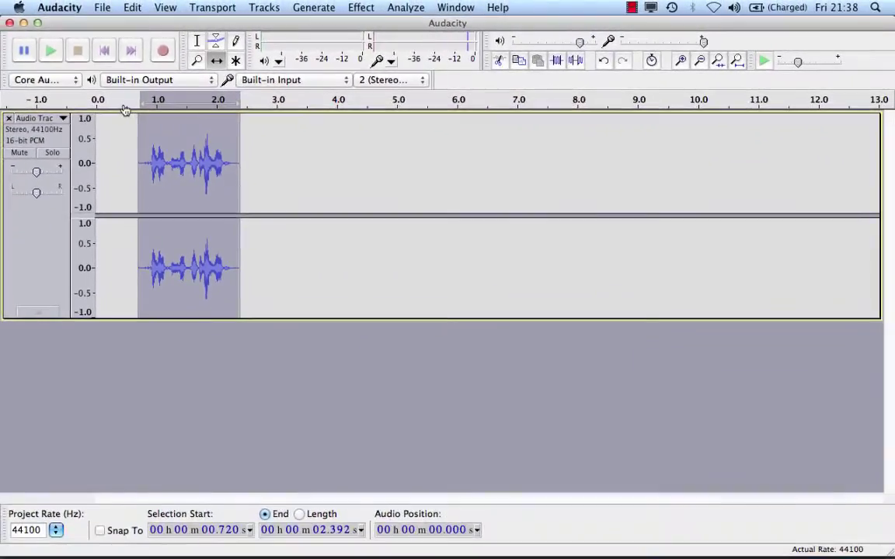
{"action": "left_click_drag", "start_coordinate": [203, 200], "coordinate": [164, 202]}
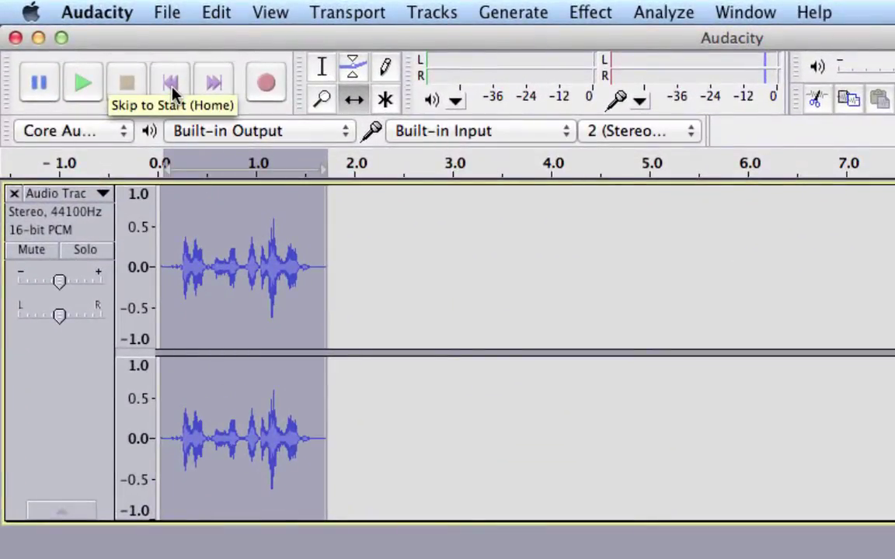
{"action": "left_click", "coordinate": [173, 85]}
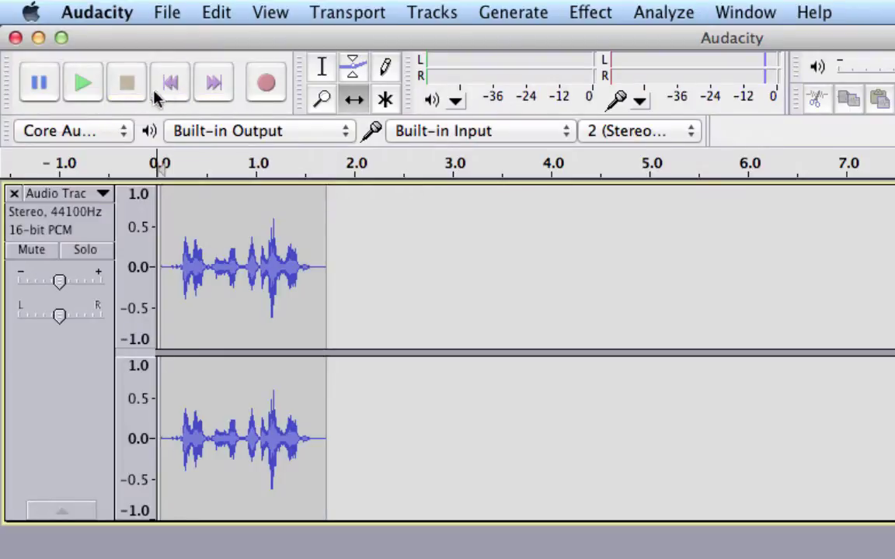
{"action": "left_click", "coordinate": [88, 95]}
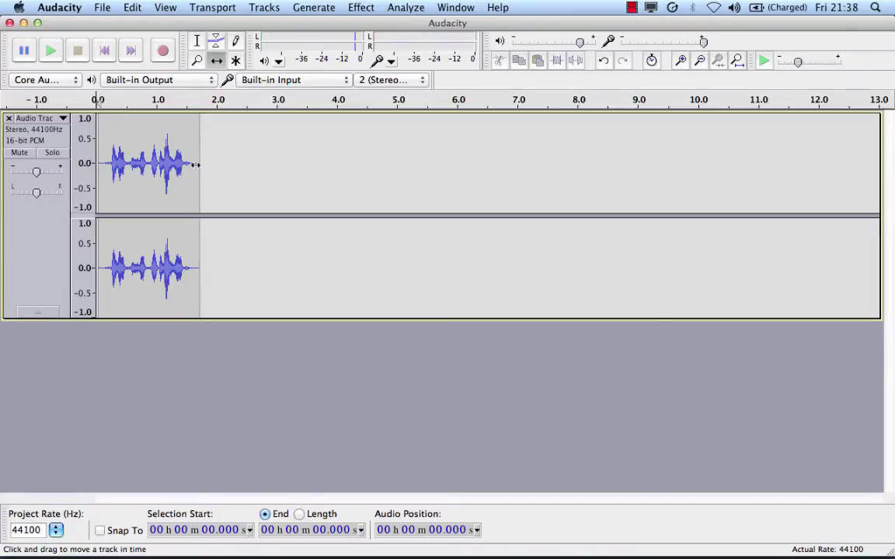
Time-shift the voice clip right so it spans roughly 6.3 to 8.0 seconds.
{"action": "left_click", "coordinate": [216, 62]}
{"action": "left_click_drag", "start_coordinate": [151, 185], "coordinate": [529, 204]}
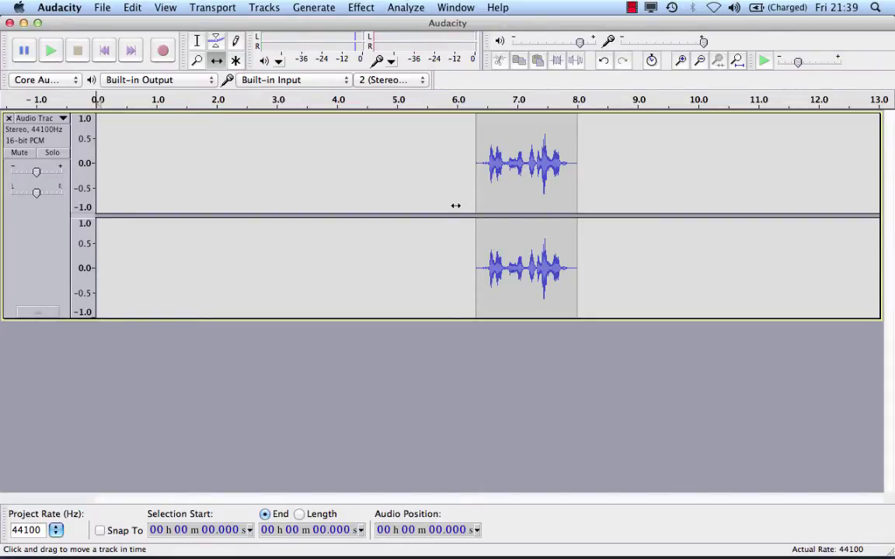
Import Audacity Tutorial.wav as a second stereo track, copying the file into the project.
{"action": "left_click", "coordinate": [103, 10]}
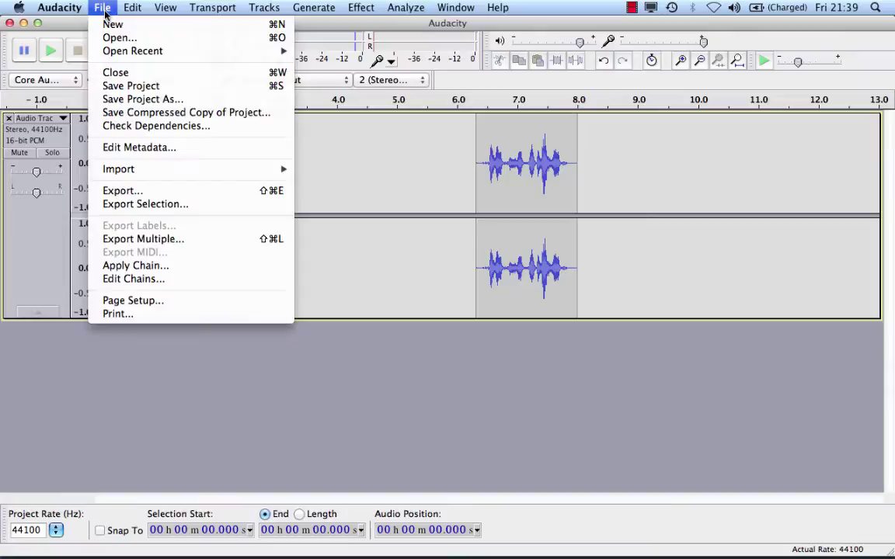
{"action": "mouse_move", "coordinate": [143, 172]}
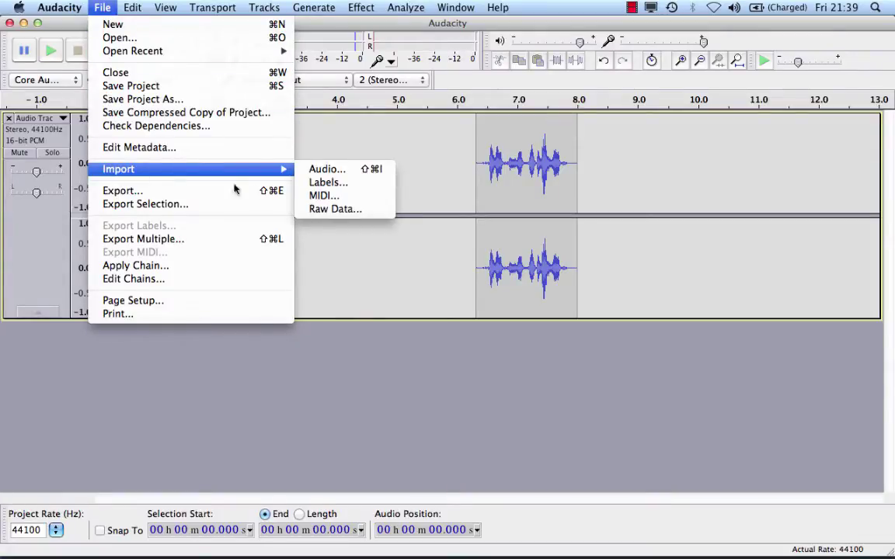
{"action": "left_click", "coordinate": [336, 171]}
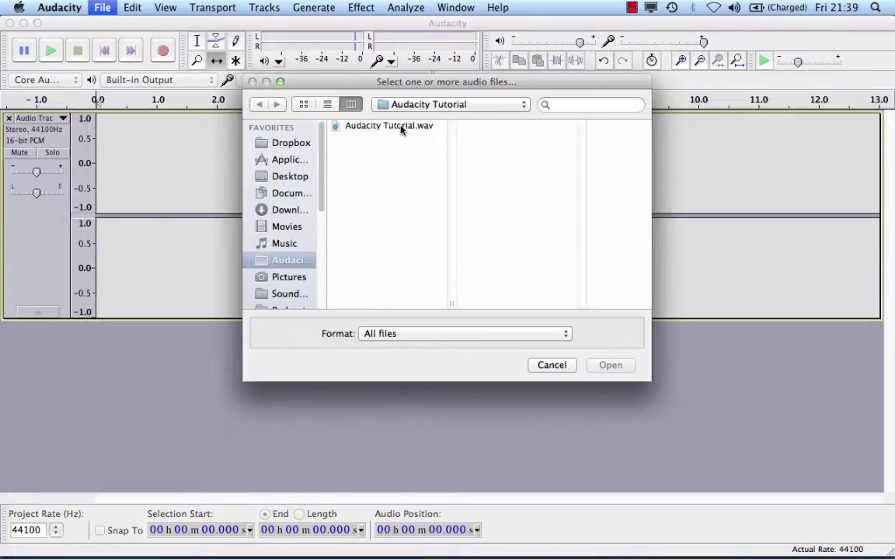
{"action": "left_click", "coordinate": [400, 127]}
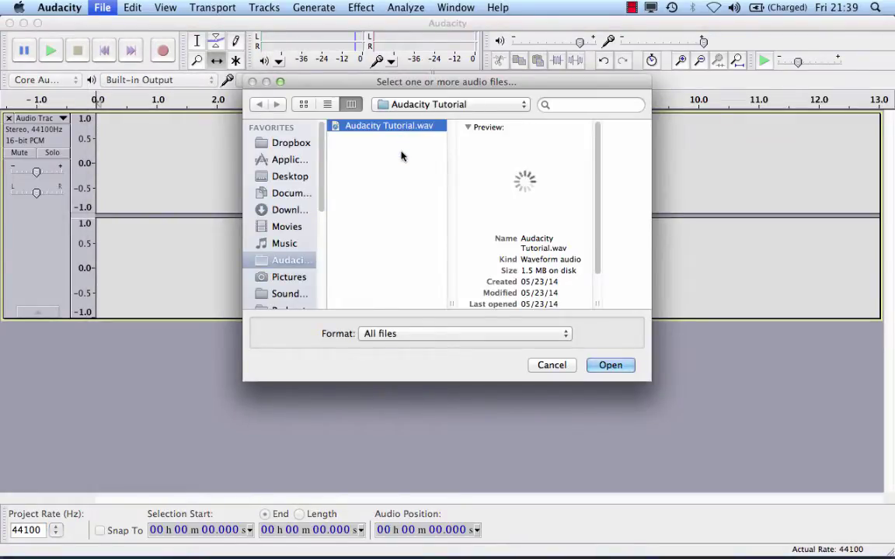
{"action": "left_click", "coordinate": [625, 366]}
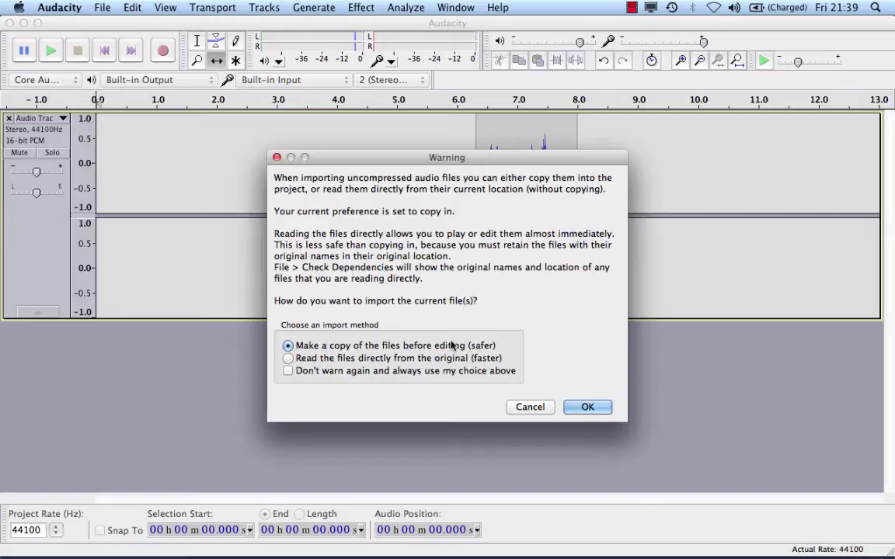
{"action": "left_click", "coordinate": [583, 407]}
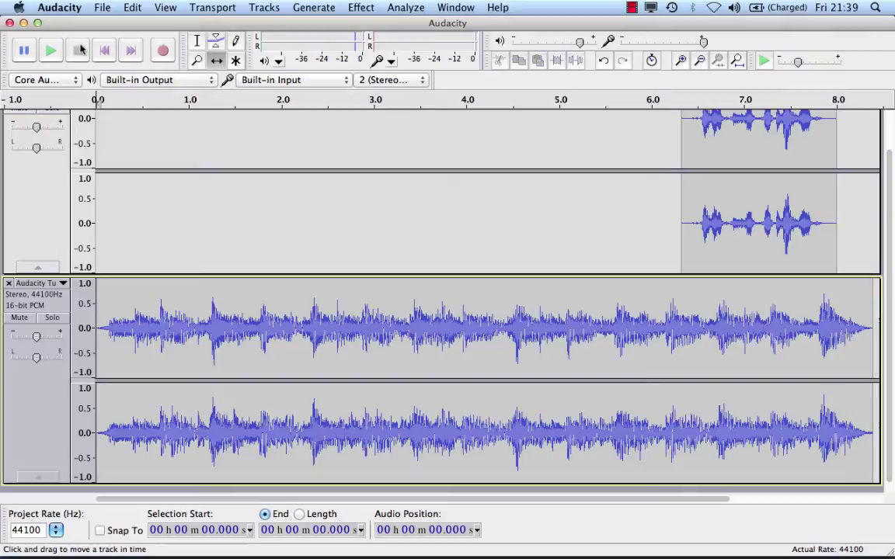
Zoom the timeline out to show the 0–8.4 s music track and the voice clip together.
{"action": "scroll", "coordinate": [627, 308], "scroll_direction": "up", "scroll_amount": 2}
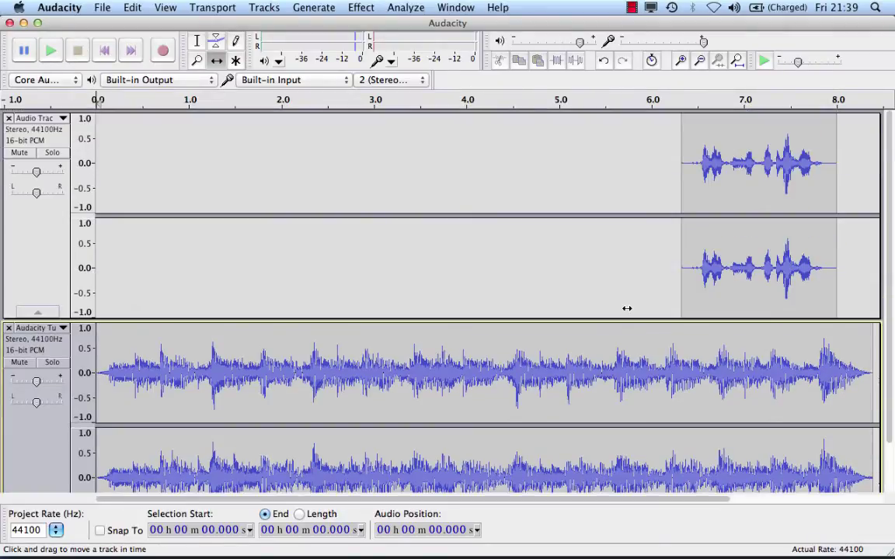
{"action": "scroll", "coordinate": [614, 286], "scroll_direction": "down", "scroll_amount": 2}
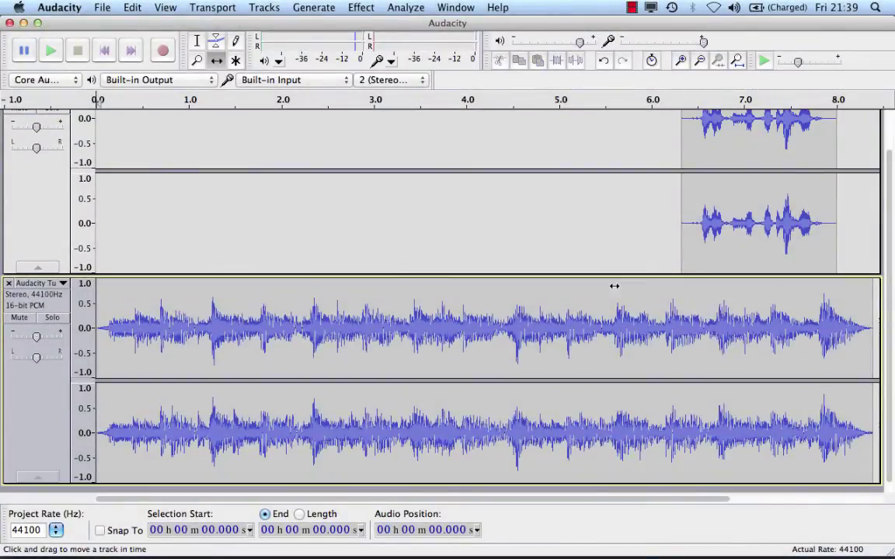
{"action": "scroll", "coordinate": [613, 285], "scroll_direction": "up", "scroll_amount": 2}
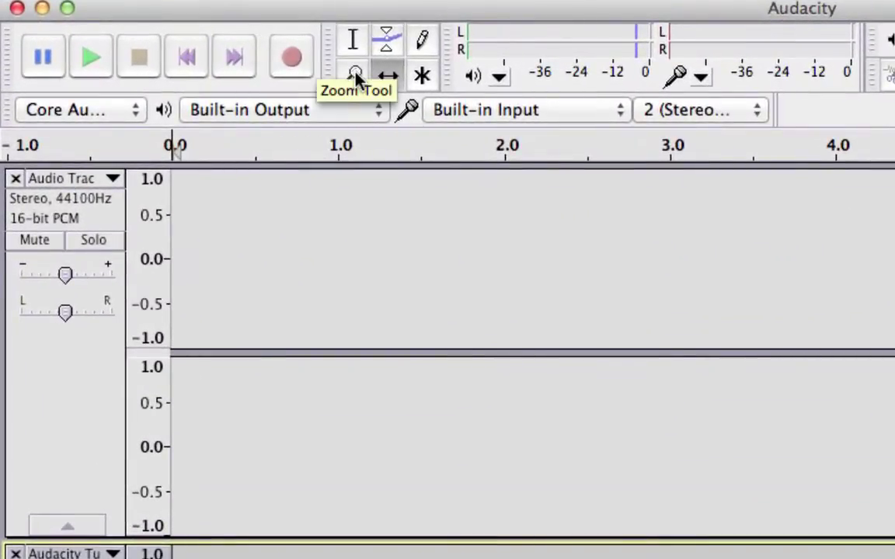
{"action": "left_click", "coordinate": [355, 75]}
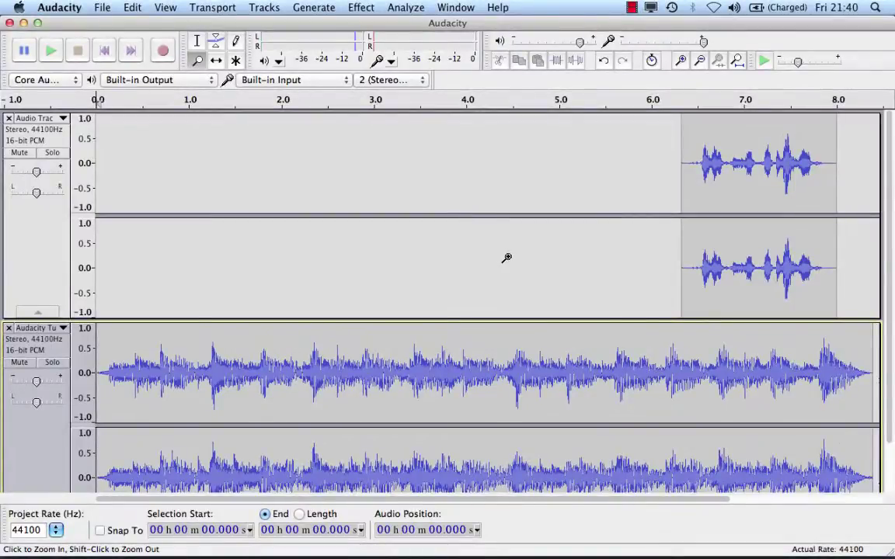
{"action": "left_click", "coordinate": [506, 257]}
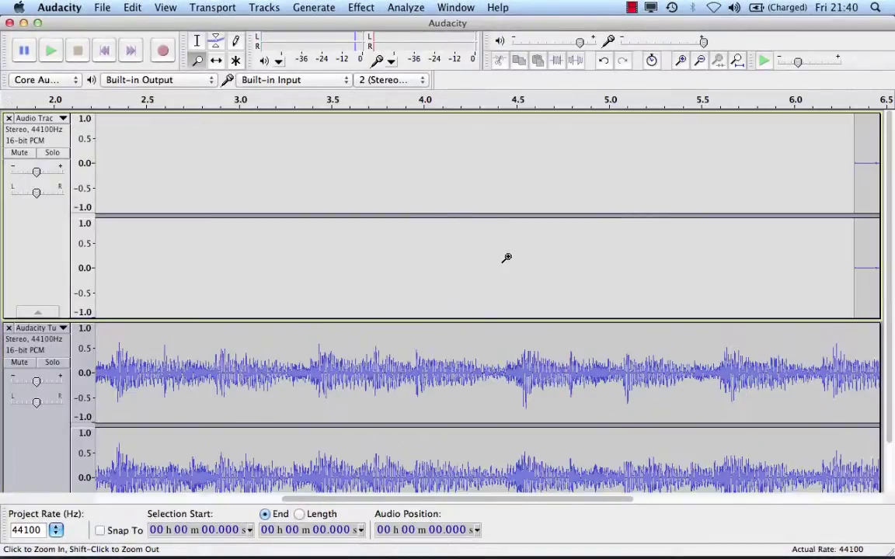
{"action": "left_click", "coordinate": [507, 257], "text": "shift"}
{"action": "left_click", "coordinate": [506, 258], "text": "shift"}
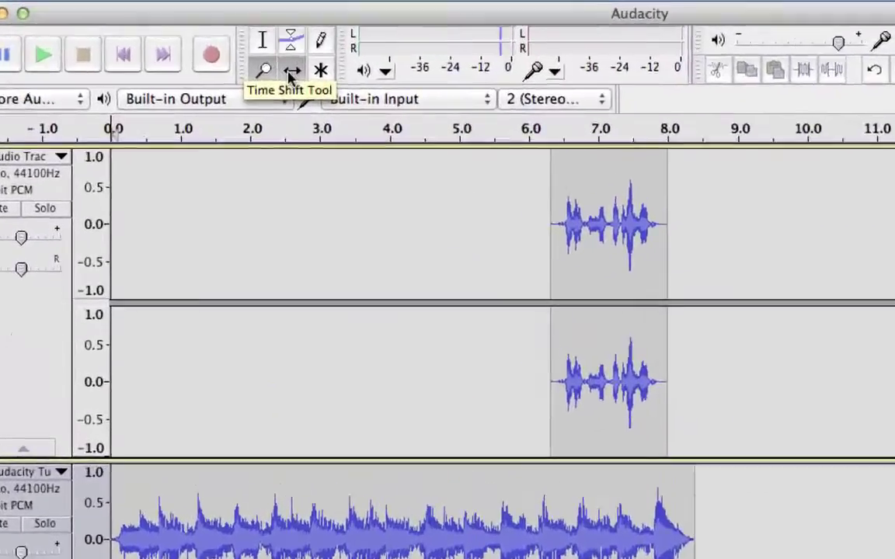
Time-shift the voice clip to roughly 8.1–9.7 seconds and play back from just before it.
{"action": "left_click", "coordinate": [217, 62]}
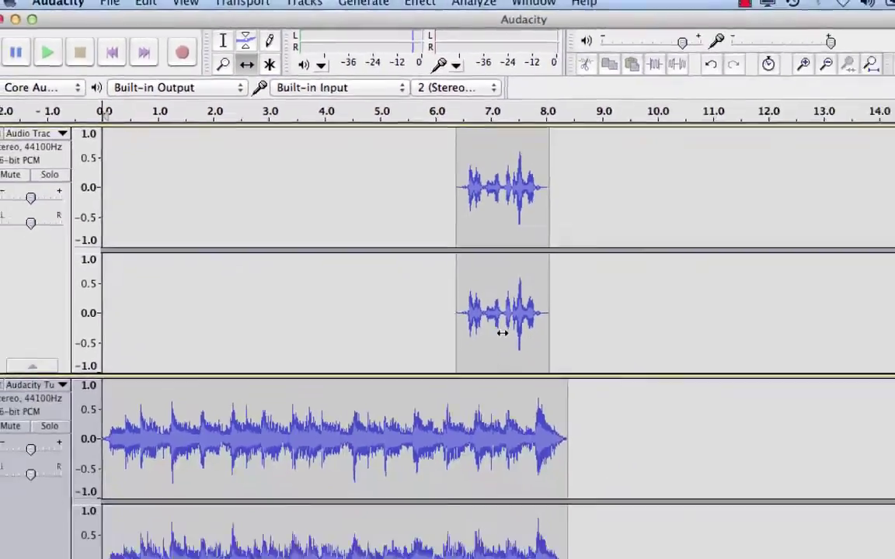
{"action": "left_click_drag", "start_coordinate": [683, 474], "coordinate": [803, 456]}
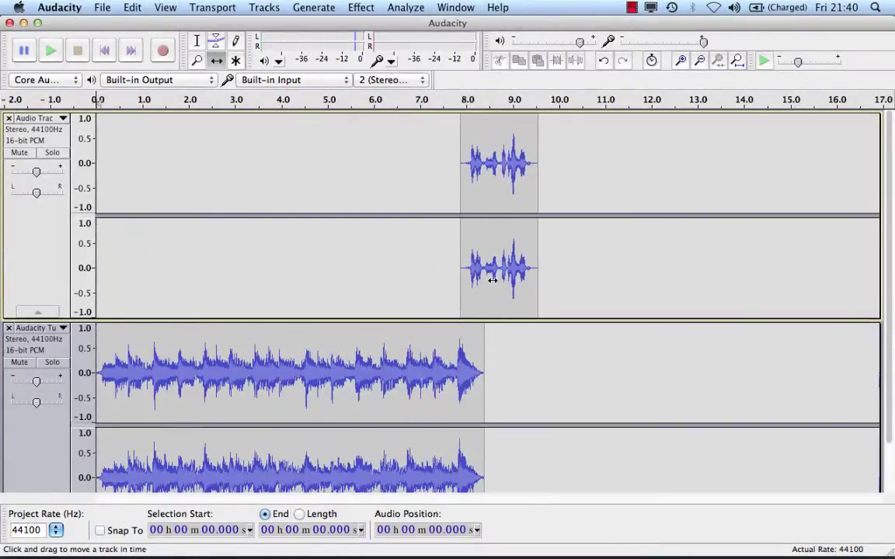
{"action": "left_click_drag", "start_coordinate": [493, 279], "coordinate": [499, 279]}
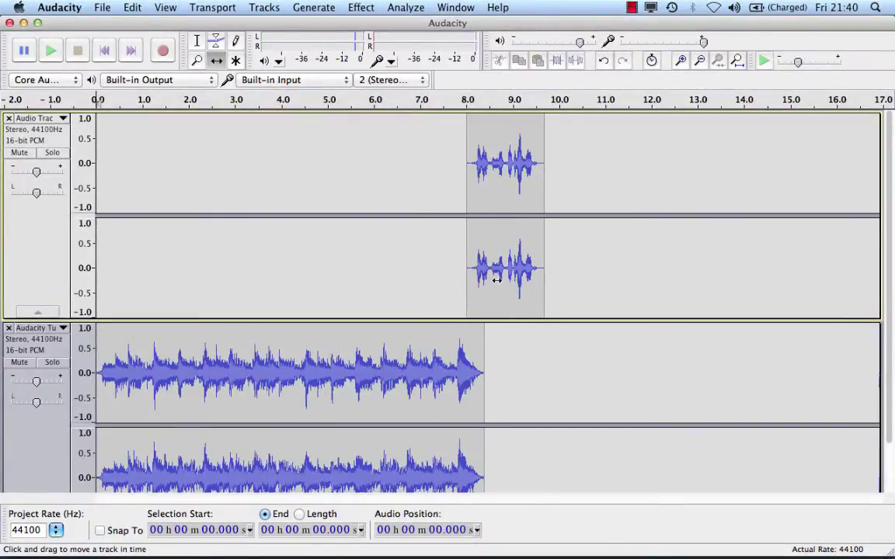
{"action": "left_click", "coordinate": [407, 107]}
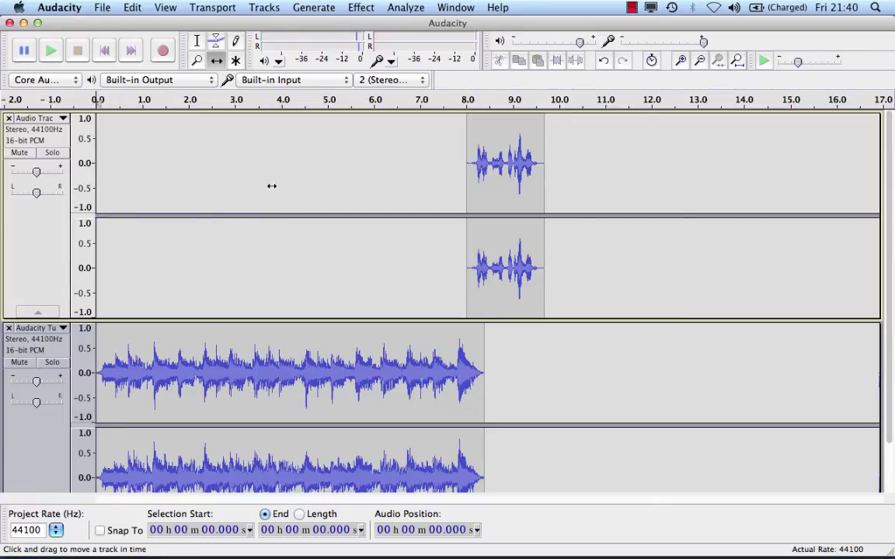
Export the project in MP3 Files format under the name 'Audacity Tutorial MP3'.
{"action": "left_click", "coordinate": [103, 10]}
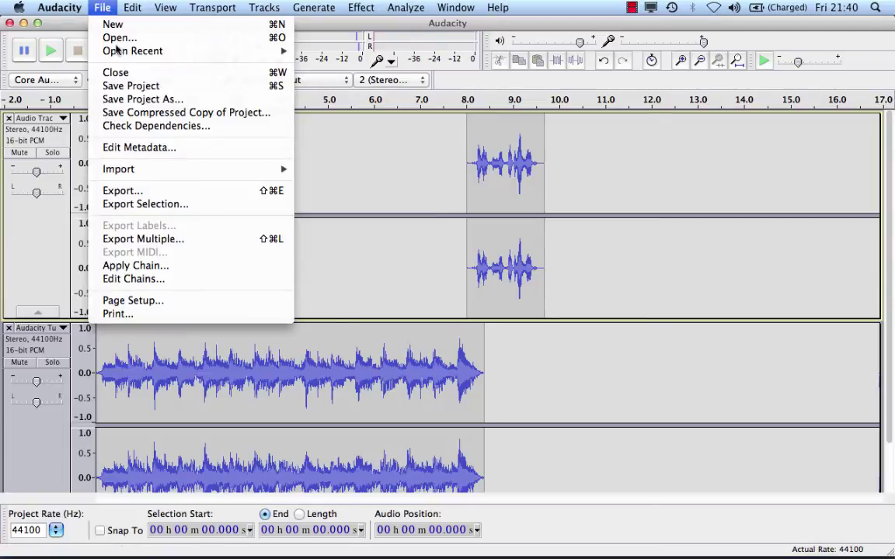
{"action": "left_click", "coordinate": [184, 191]}
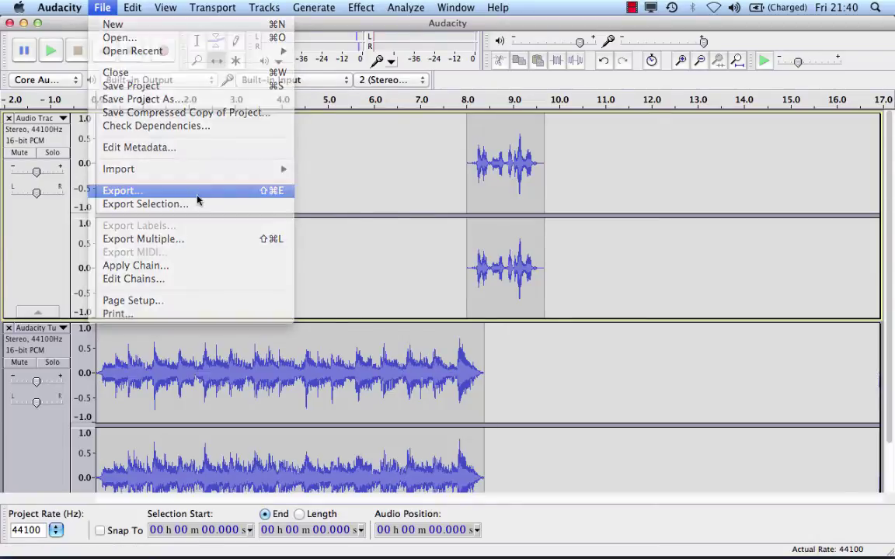
{"action": "left_click", "coordinate": [427, 275]}
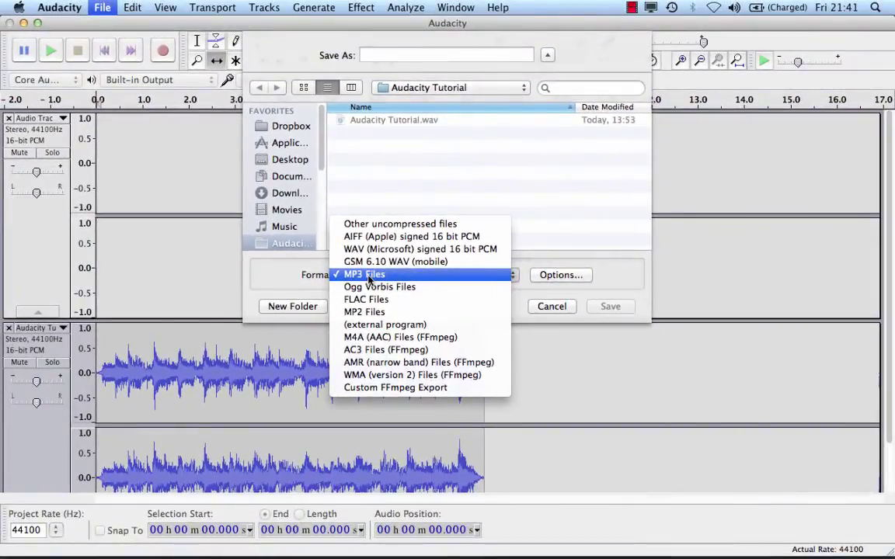
{"action": "left_click", "coordinate": [368, 277]}
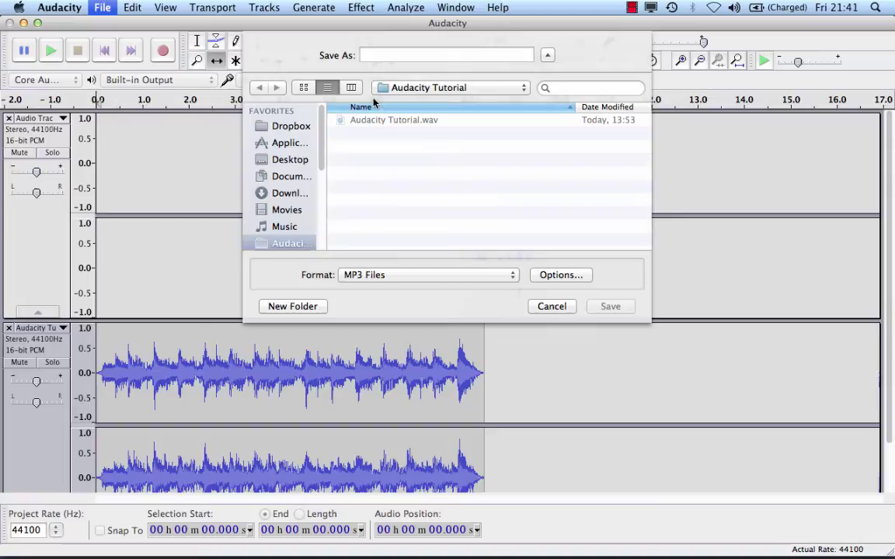
{"action": "type", "text": "Audacity"}
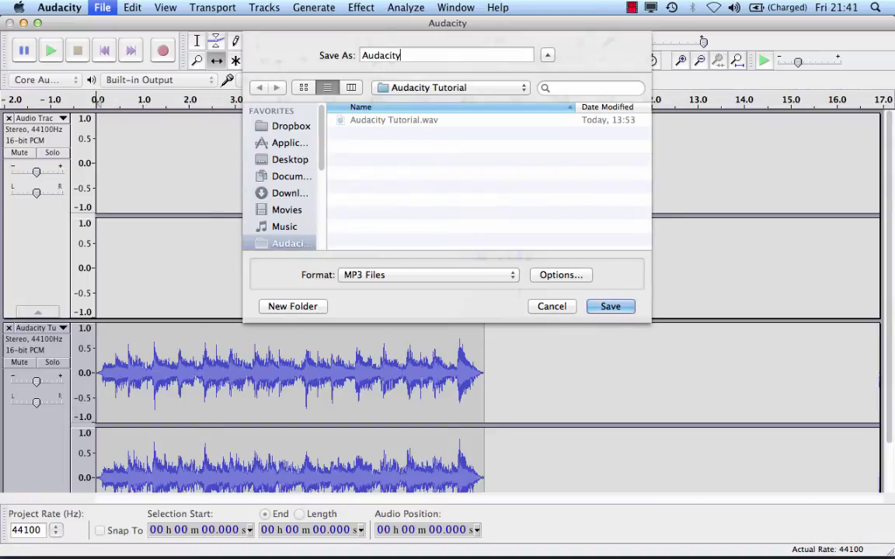
{"action": "type", "text": " Tutorial MP3"}
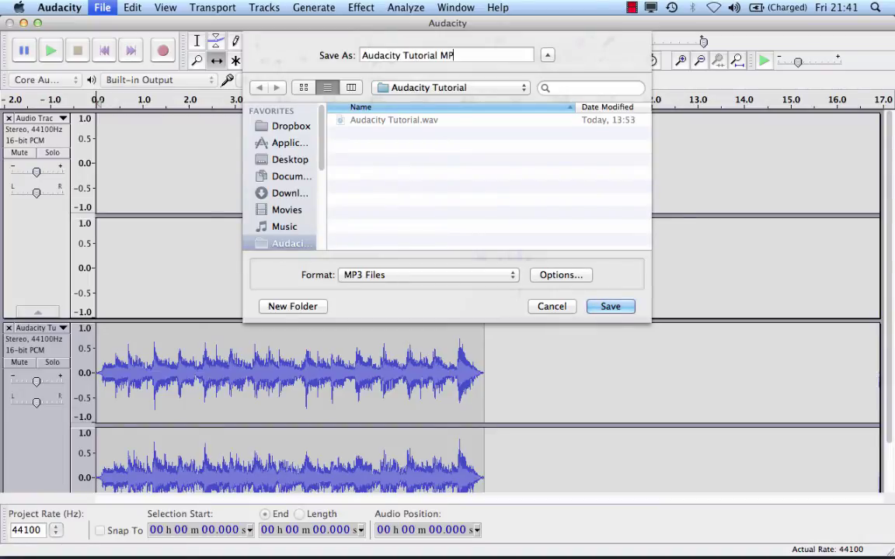
{"action": "left_click", "coordinate": [610, 308]}
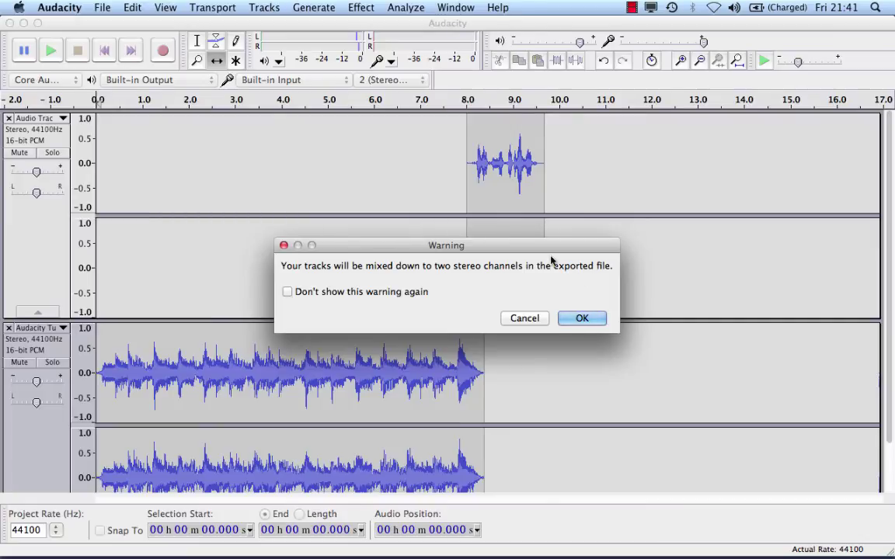
Accept the stereo mixdown warning and leave all metadata tags blank to finish exporting.
{"action": "left_click", "coordinate": [590, 319]}
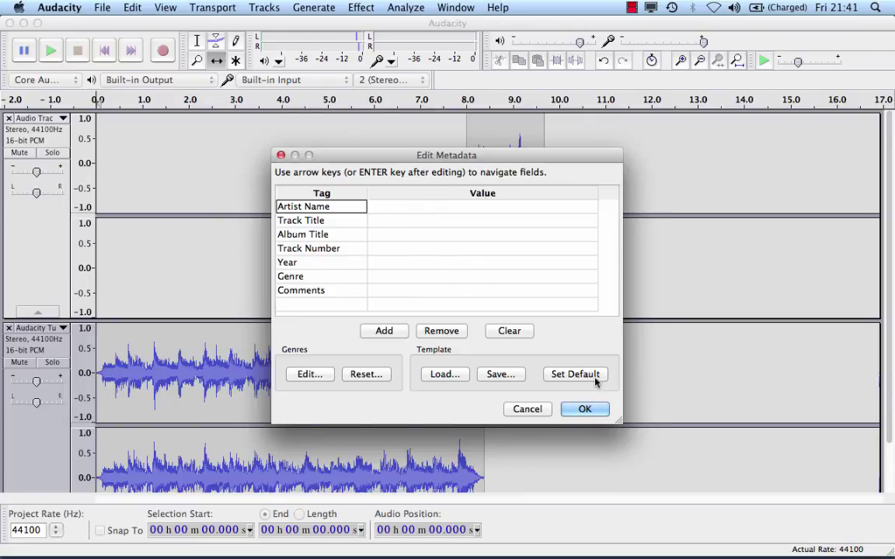
{"action": "left_click", "coordinate": [592, 413]}
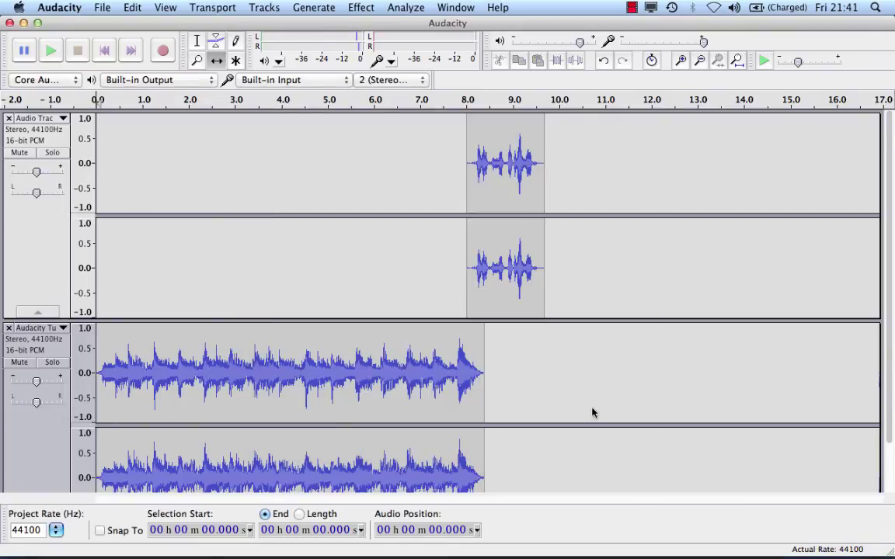